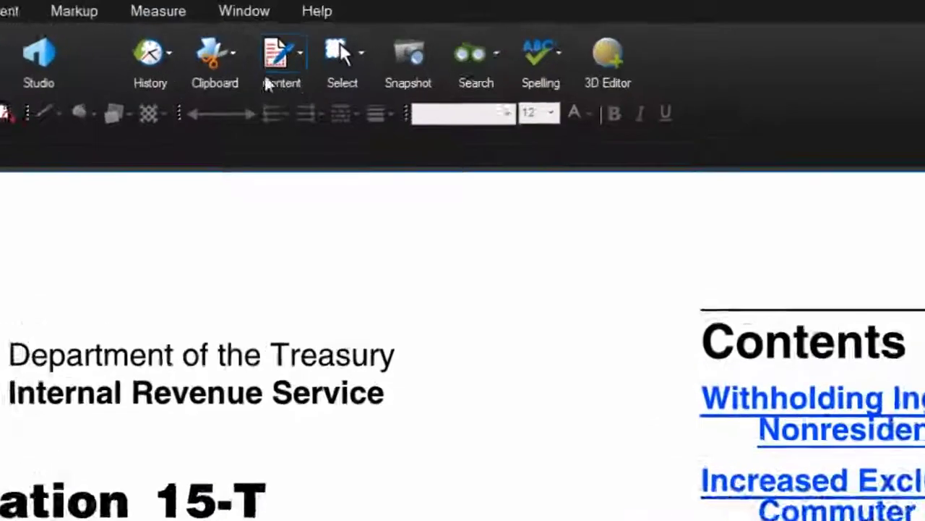
# Mark the "Multiple Antigen Labeling" heading and the Choice of Fluorophores section with its table for redaction
pyautogui.click(301, 61)
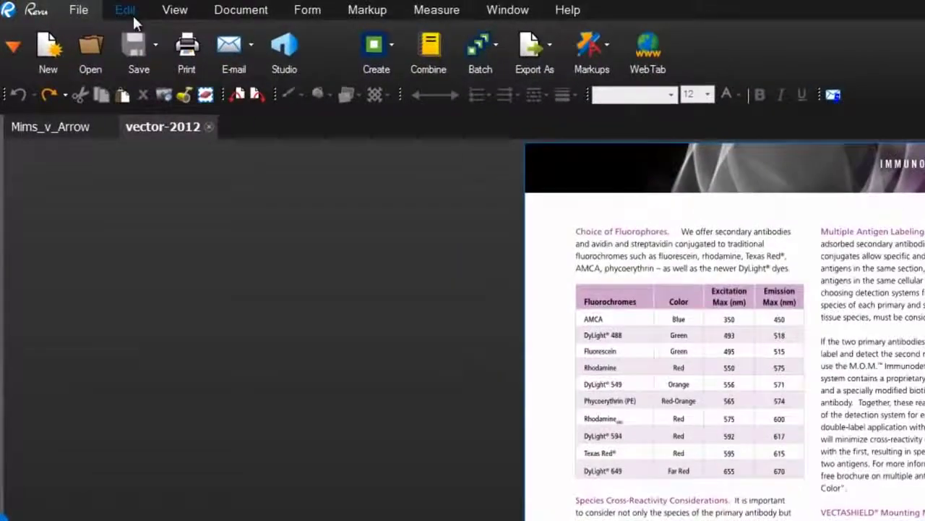
pyautogui.click(132, 13)
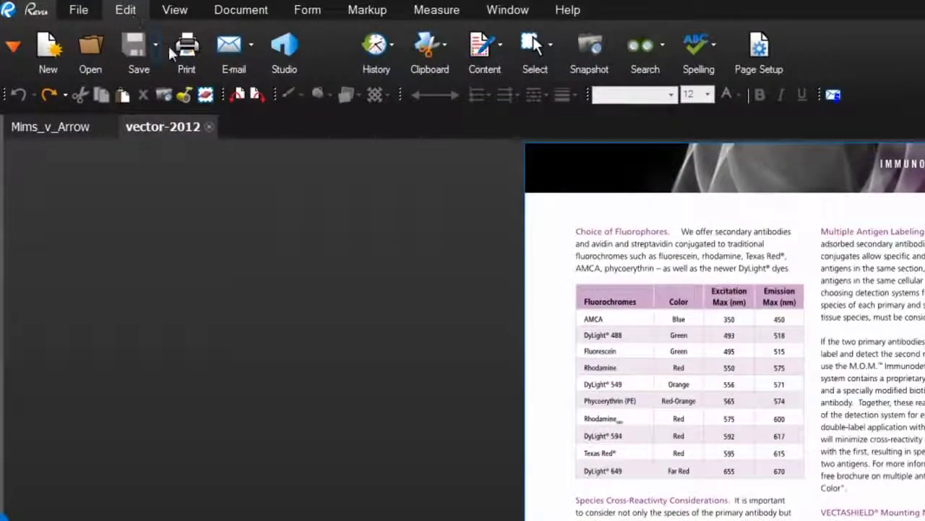
pyautogui.click(488, 57)
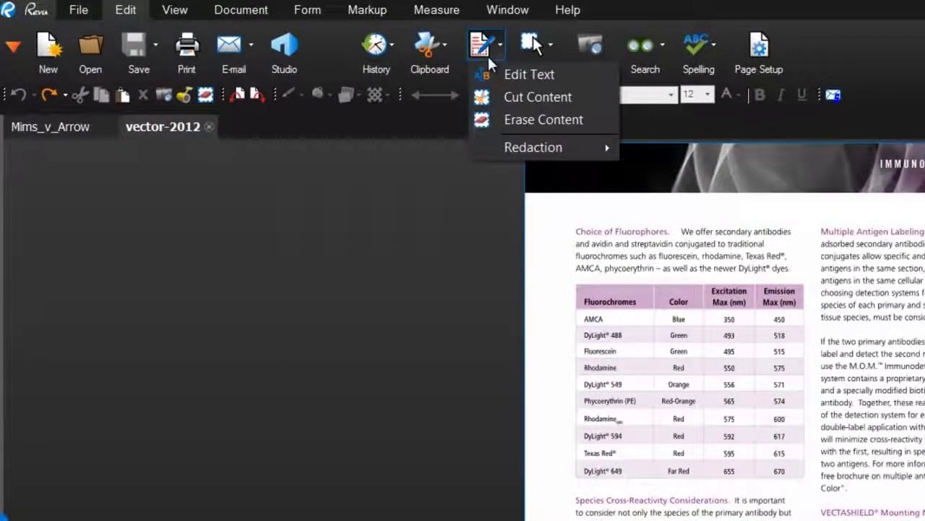
pyautogui.moveTo(494, 144)
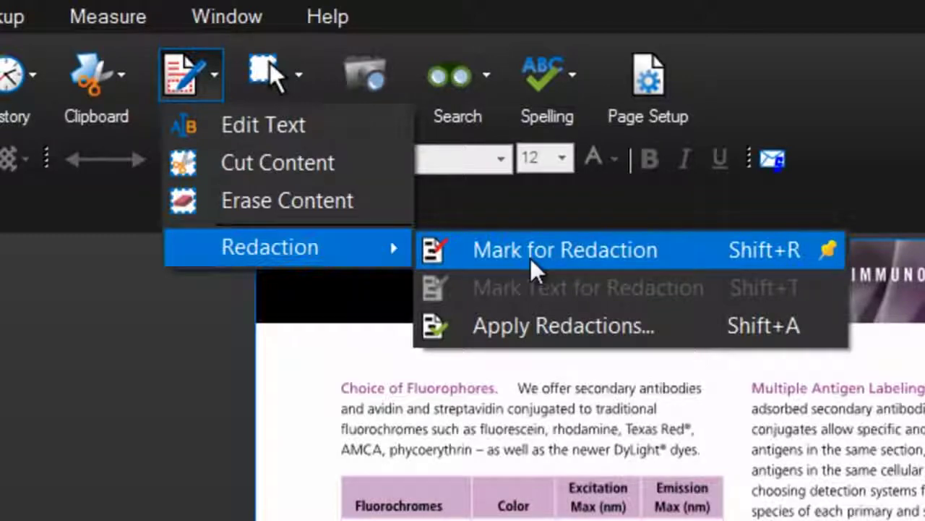
pyautogui.click(530, 258)
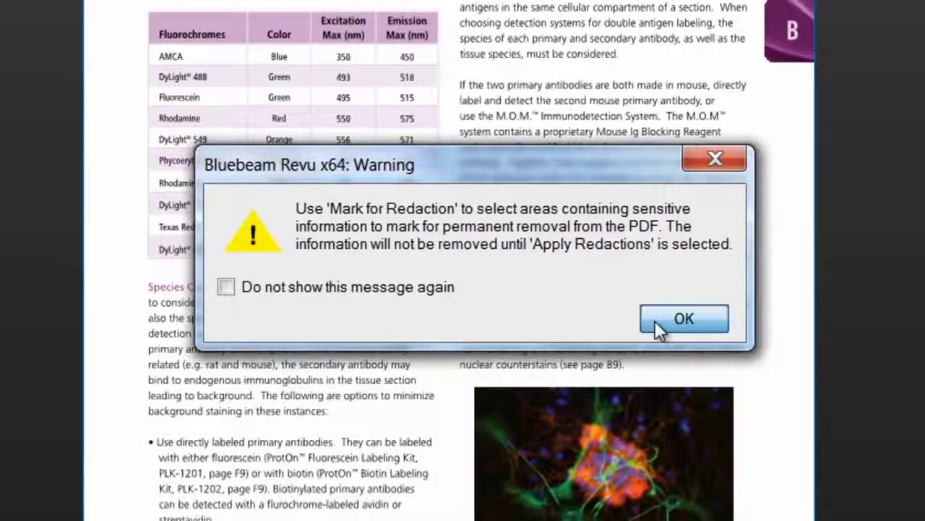
pyautogui.click(672, 318)
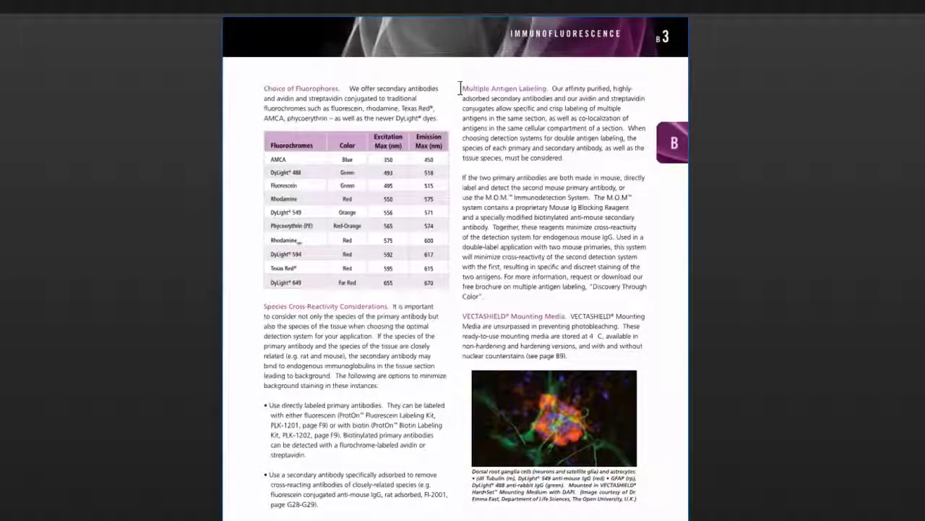
pyautogui.moveTo(459, 88); pyautogui.dragTo(554, 92)
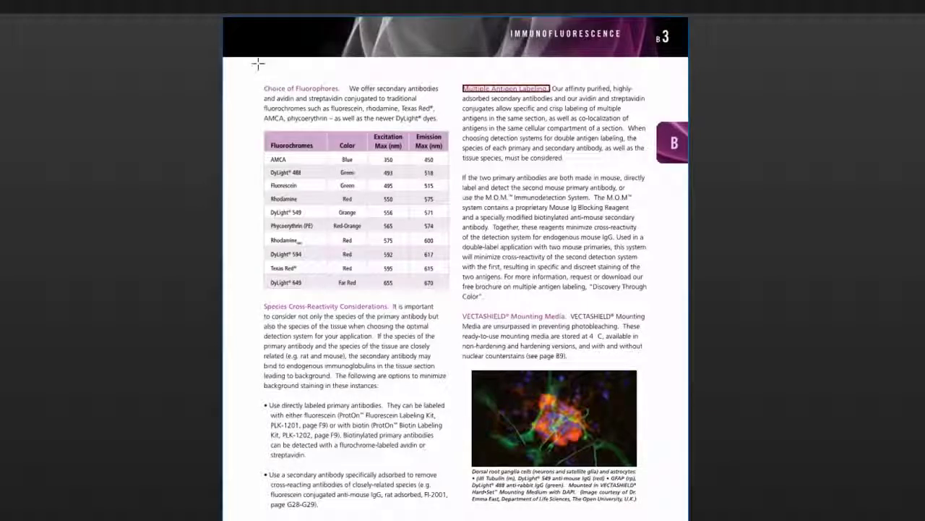
pyautogui.moveTo(255, 65); pyautogui.dragTo(456, 292)
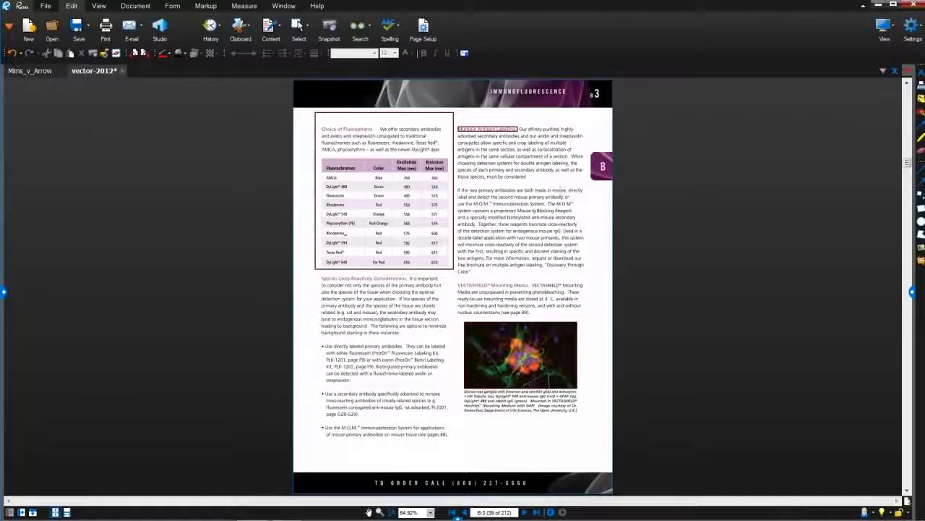
# Show the properties of the redaction mark over the fluorophores table and set its redact color to red
pyautogui.click(913, 293)
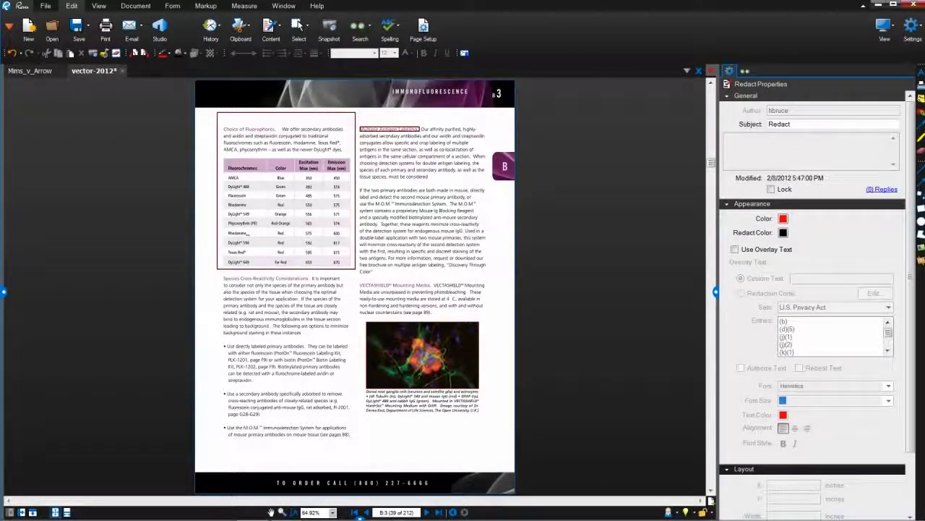
pyautogui.press('Escape')
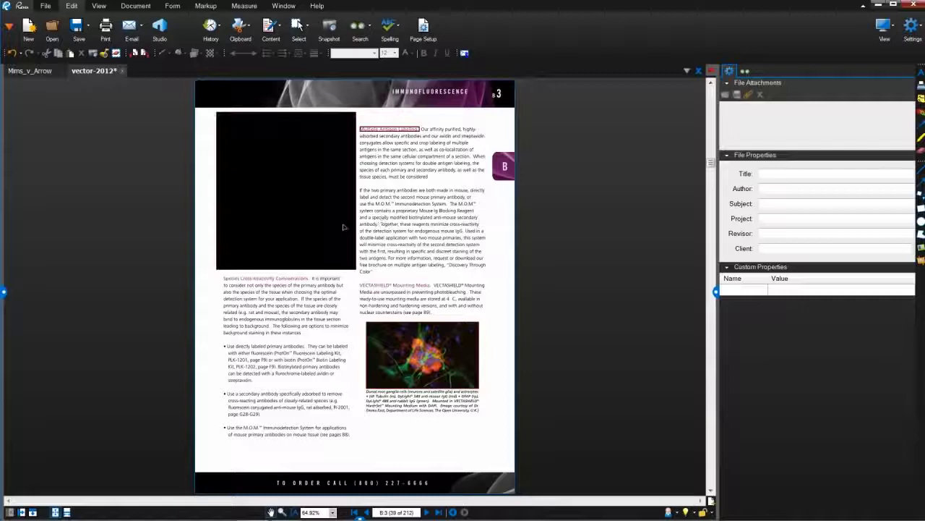
pyautogui.click(347, 227)
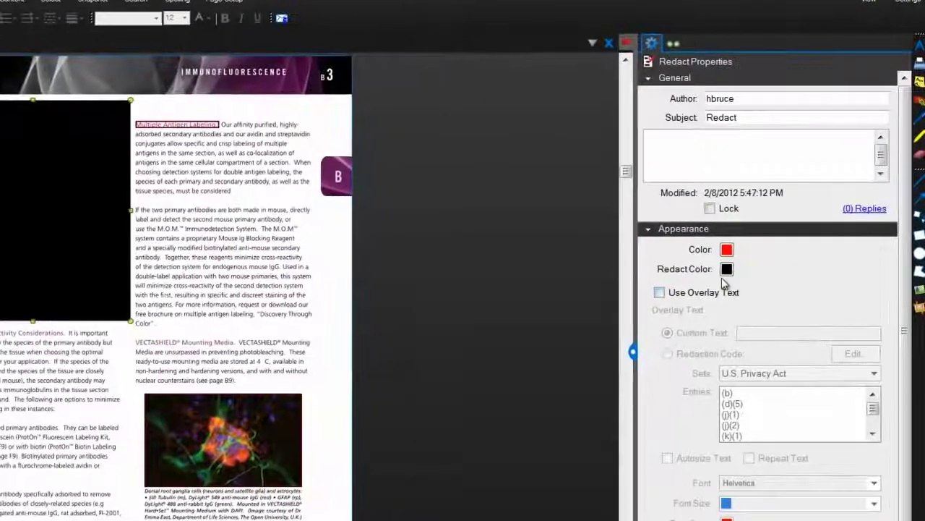
pyautogui.click(783, 232)
pyautogui.click(731, 319)
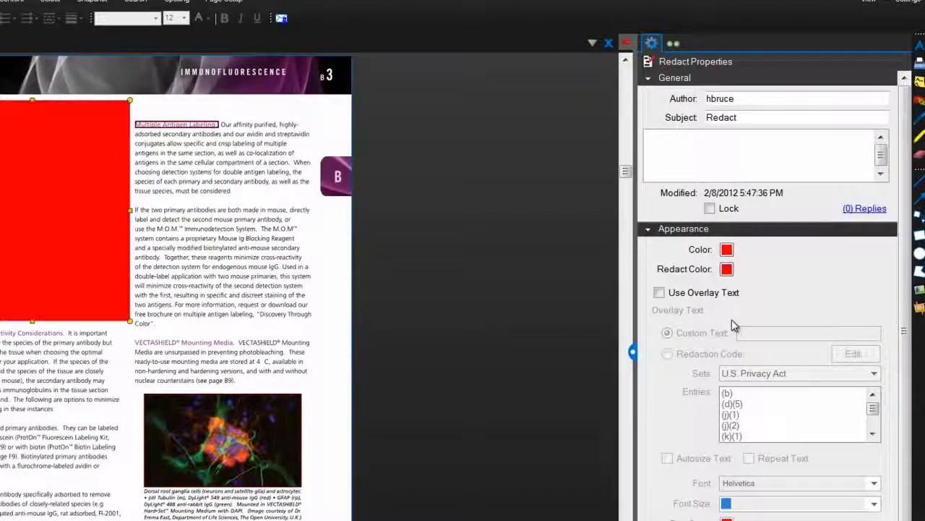
# Enable overlay text on the fluorophores table redaction and enter the custom text "Restricted"
pyautogui.click(698, 293)
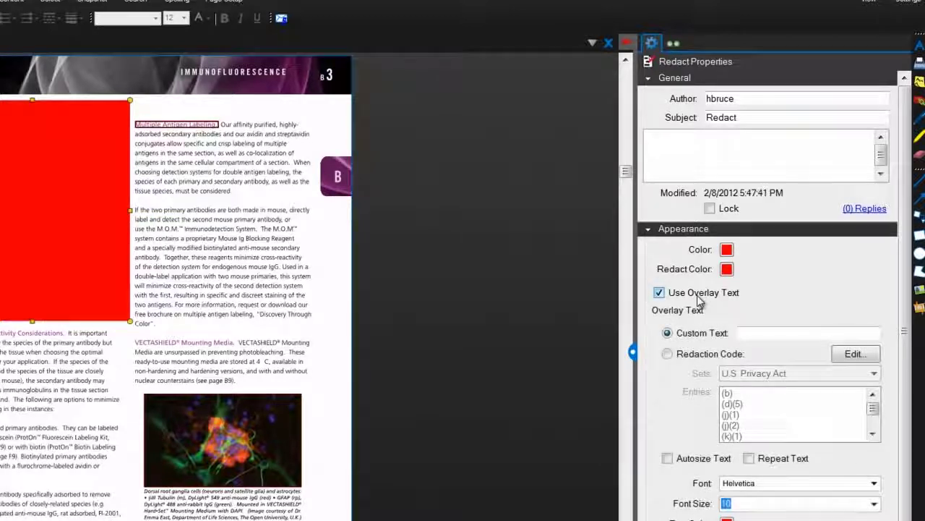
pyautogui.click(752, 333)
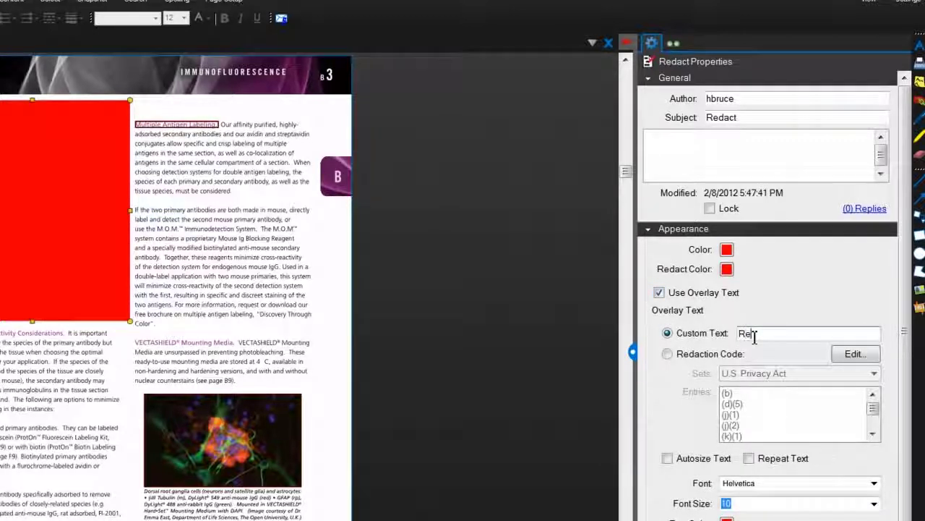
pyautogui.write('Restricted')
# Switch the overlay to redaction code (j)(1) from the U.S. Privacy Act set and make its text color black
pyautogui.click(702, 354)
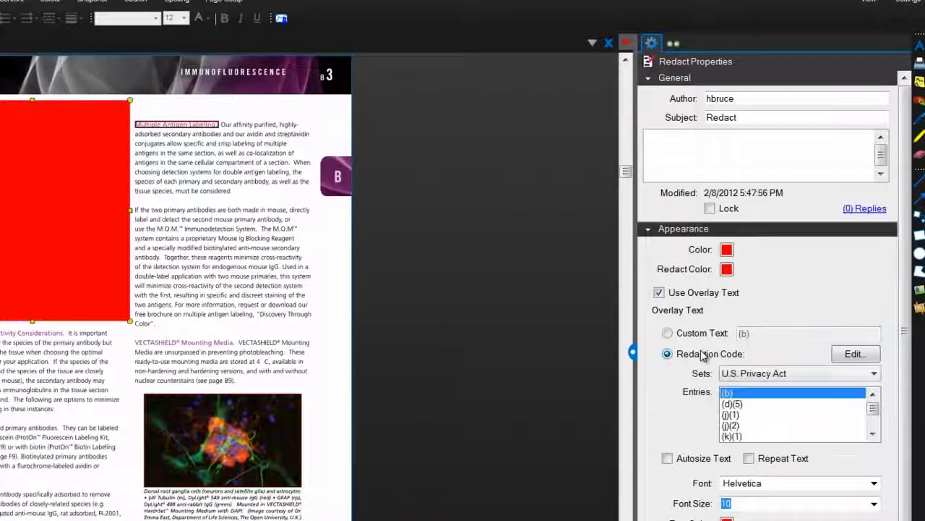
pyautogui.click(794, 377)
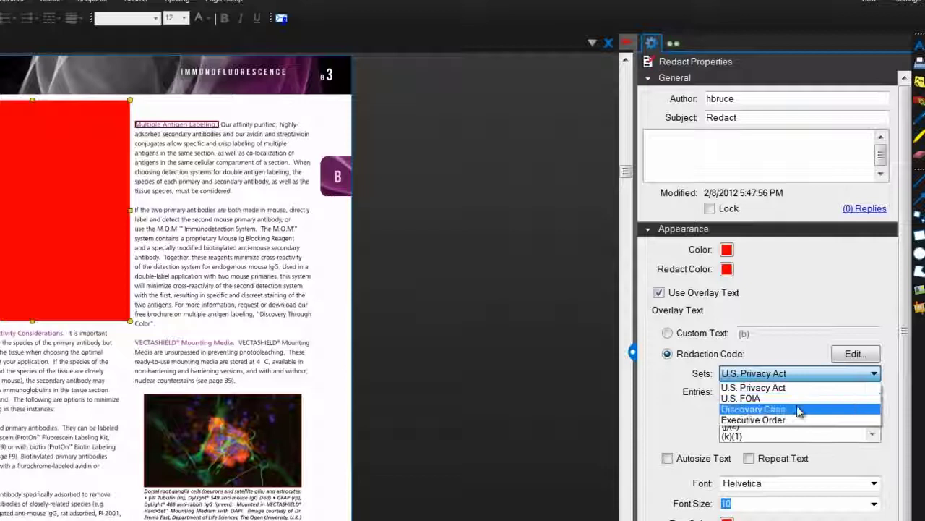
pyautogui.click(795, 388)
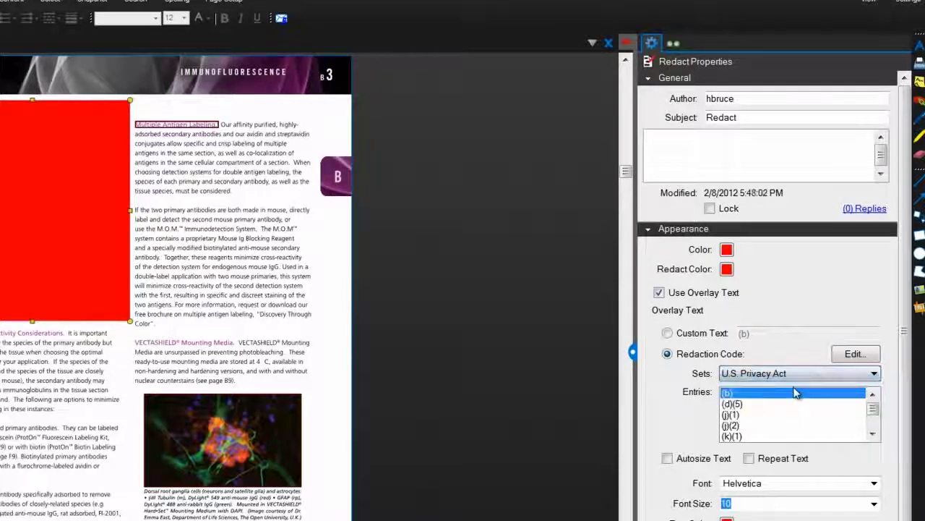
pyautogui.click(800, 414)
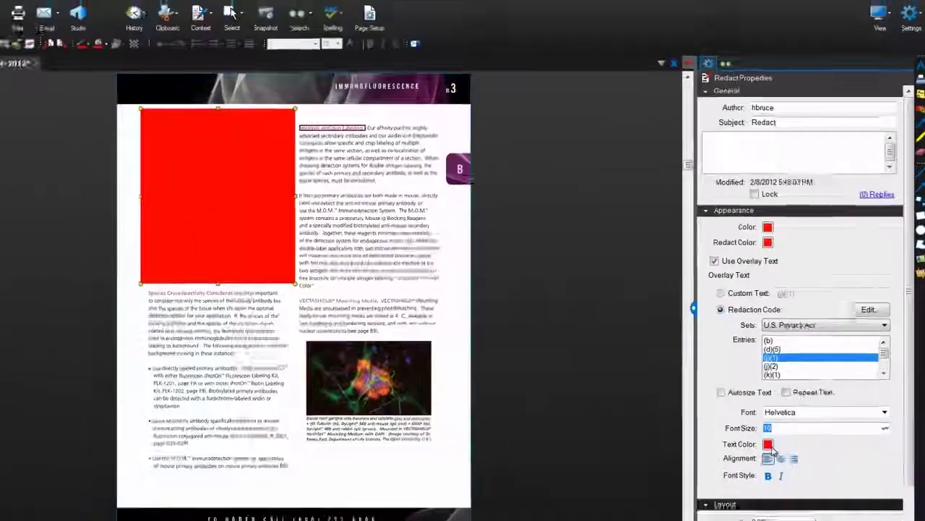
pyautogui.click(727, 519)
pyautogui.click(788, 432)
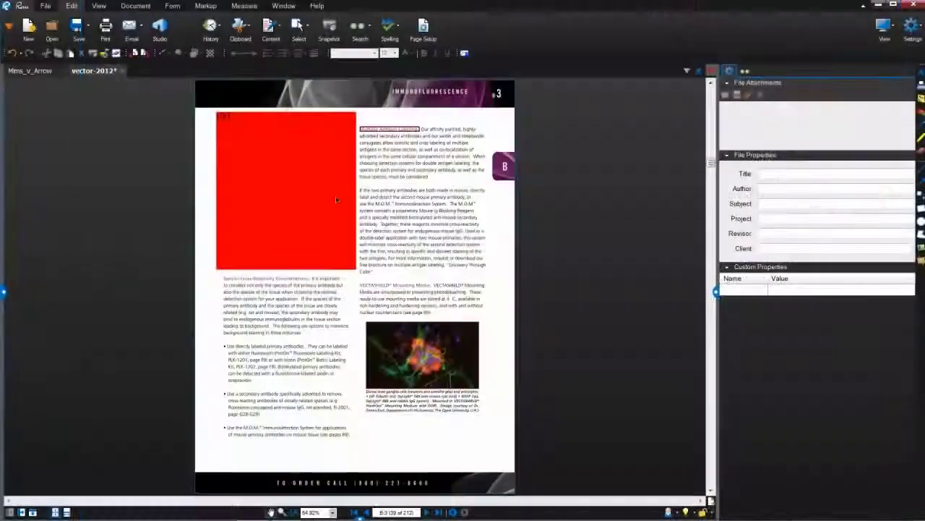
# Select all three redaction marks on the page and change their fill color together to green, and finally to red
pyautogui.click(432, 286)
pyautogui.keyDown('shift'); pyautogui.click(389, 128); pyautogui.keyUp('shift')
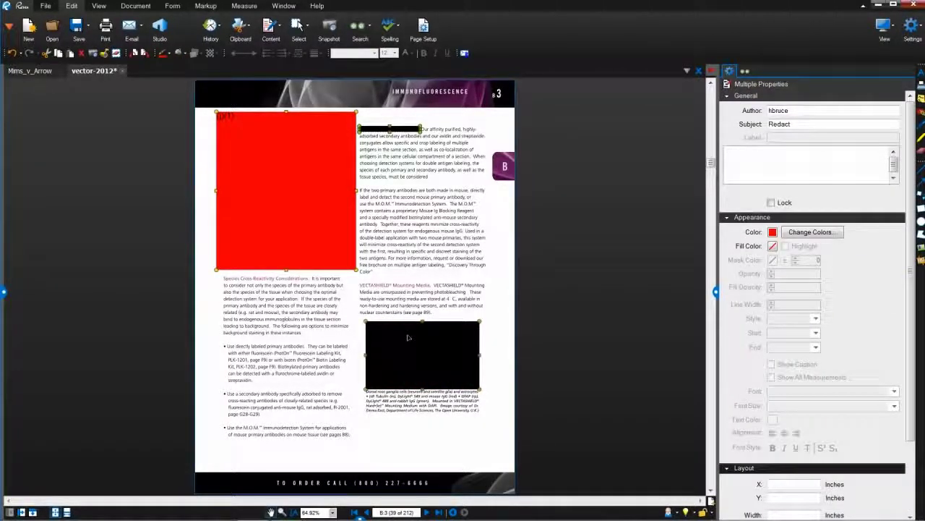
pyautogui.click(773, 246)
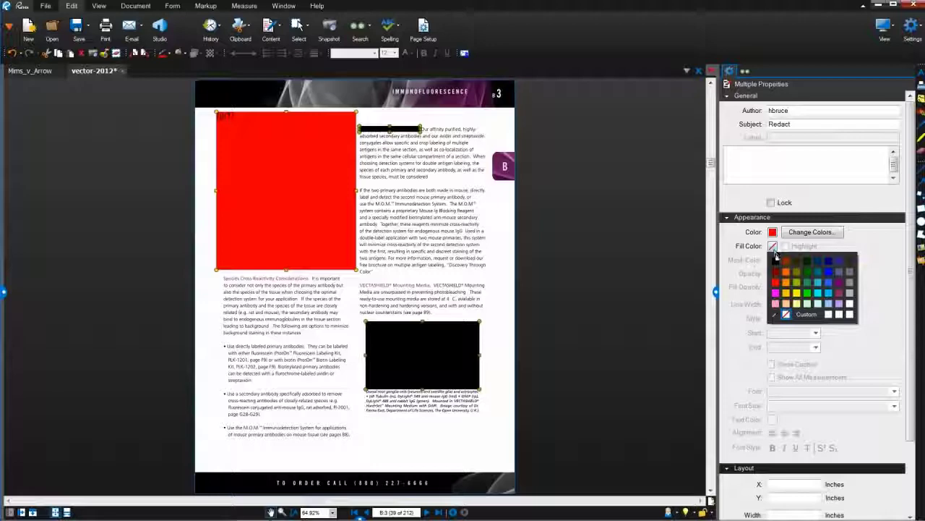
pyautogui.click(807, 292)
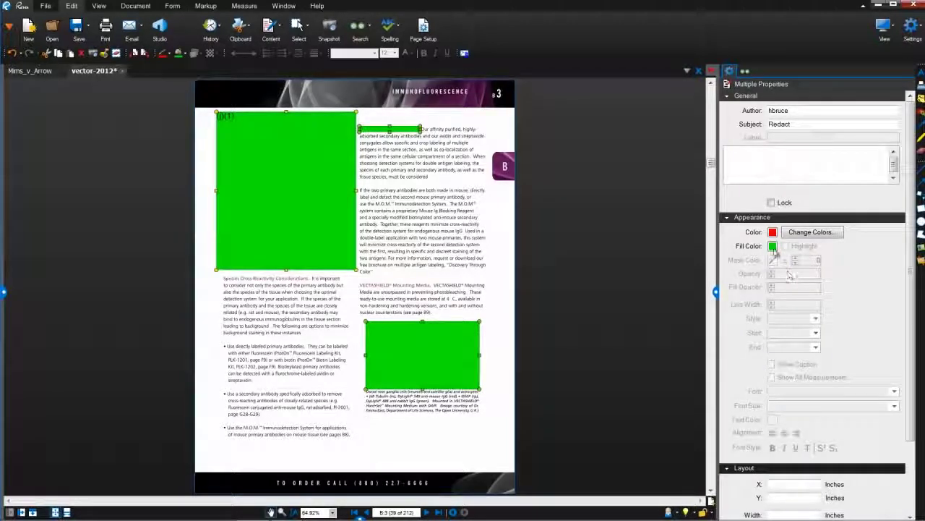
pyautogui.click(773, 247)
pyautogui.click(776, 282)
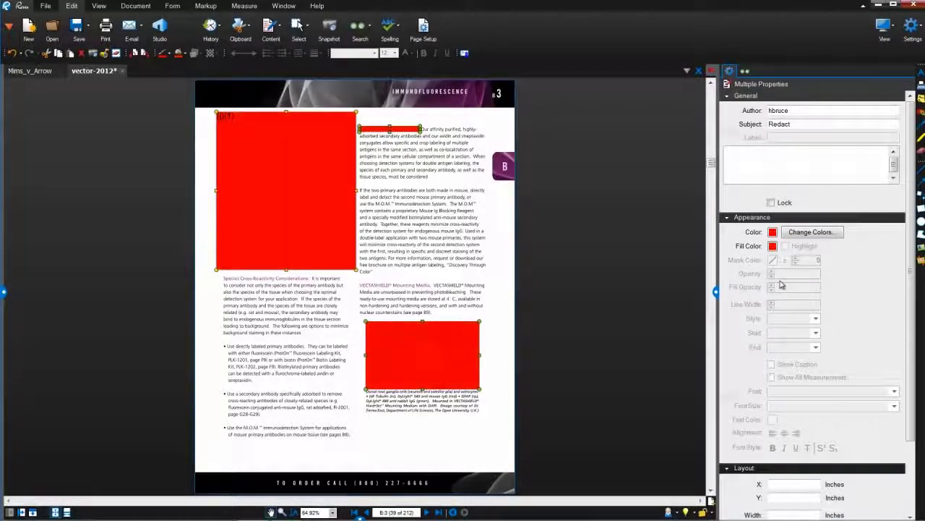
# Save the fluorophores table redaction to My Tools and use it to mark the "Species Cross-Reactivity Considerations" heading for redaction
pyautogui.click(292, 223)
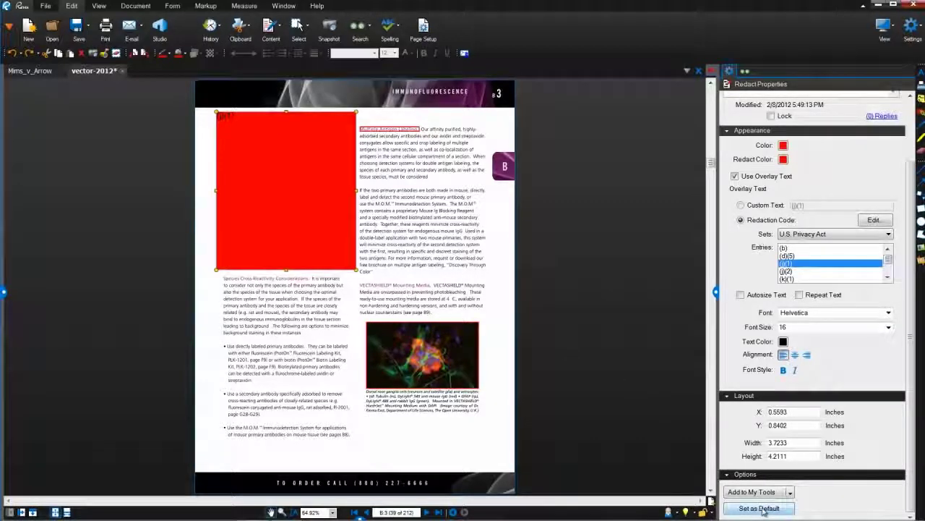
pyautogui.click(781, 498)
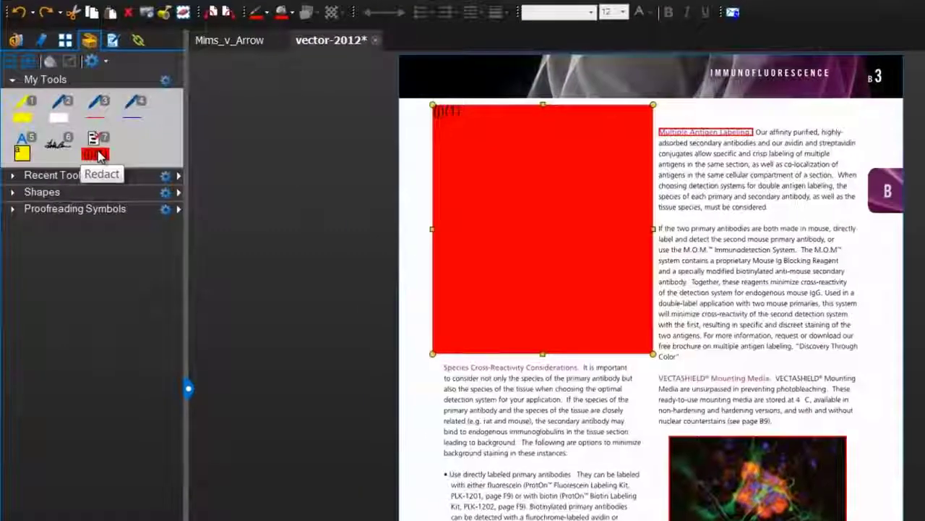
pyautogui.click(99, 156)
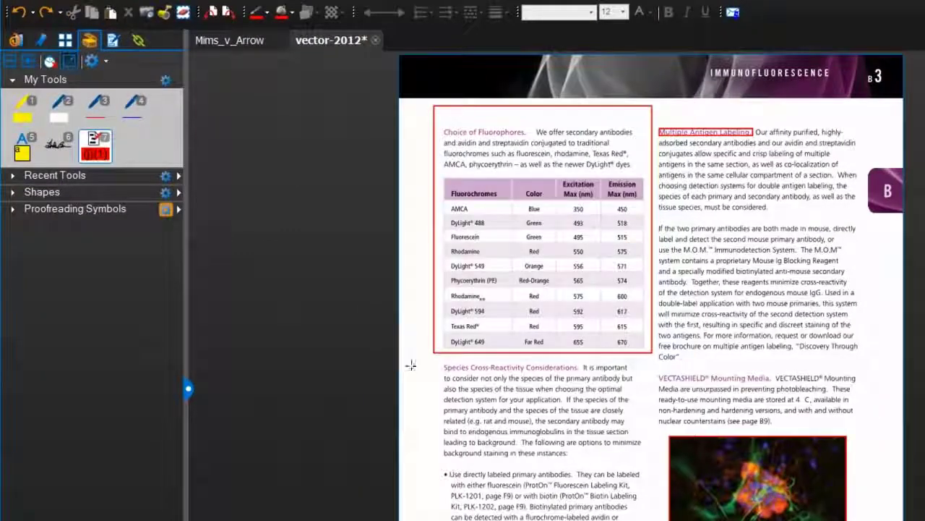
pyautogui.moveTo(439, 372); pyautogui.dragTo(575, 371)
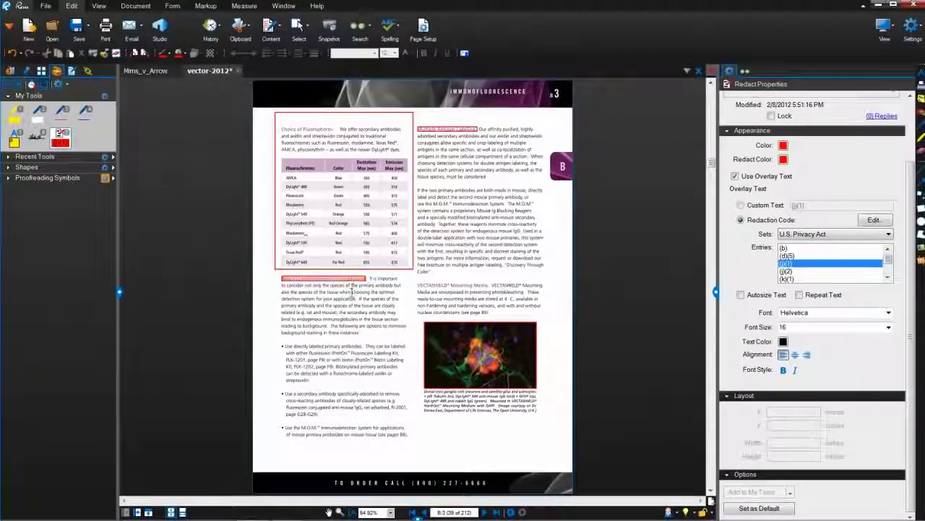
pyautogui.click(119, 292)
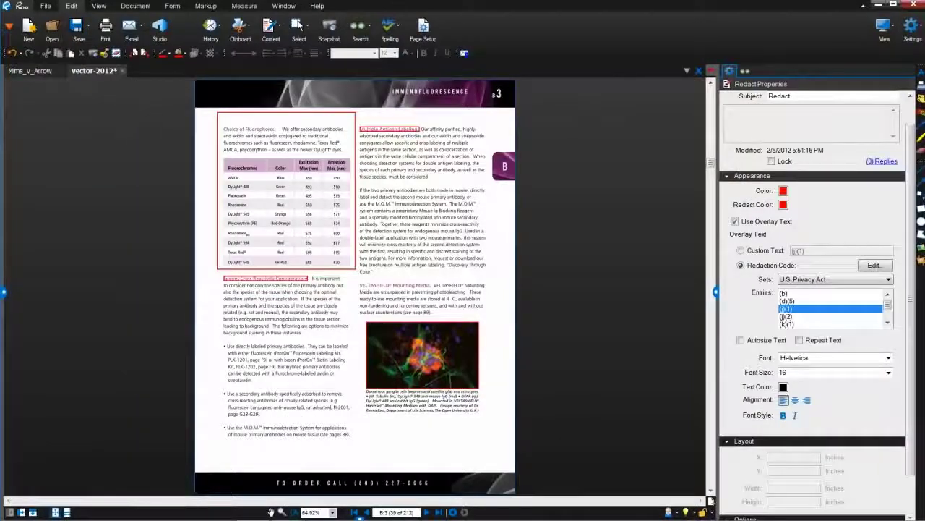
# Switch to the open court opinion document and search the current document for the petitioner's surname
pyautogui.click(29, 70)
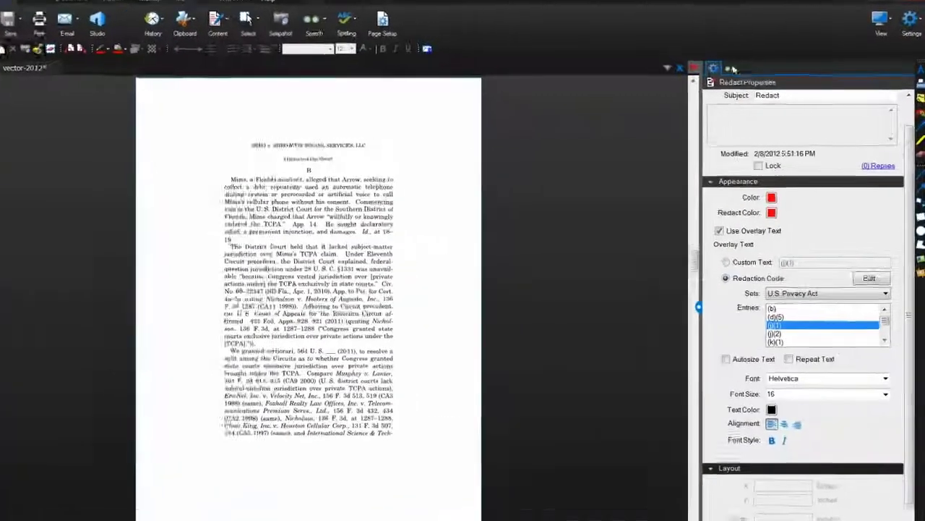
pyautogui.click(745, 69)
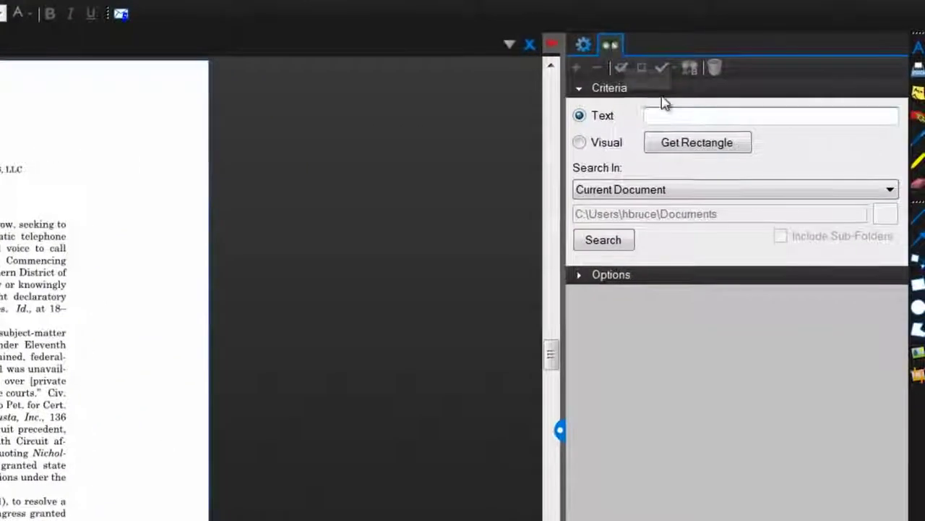
pyautogui.doubleClick(778, 106)
pyautogui.write('Mims')
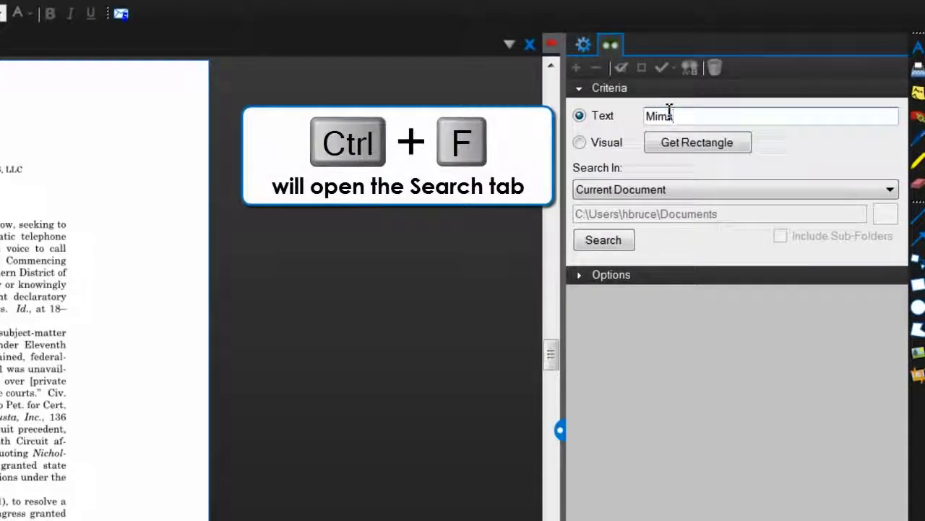
pyautogui.press('Return')
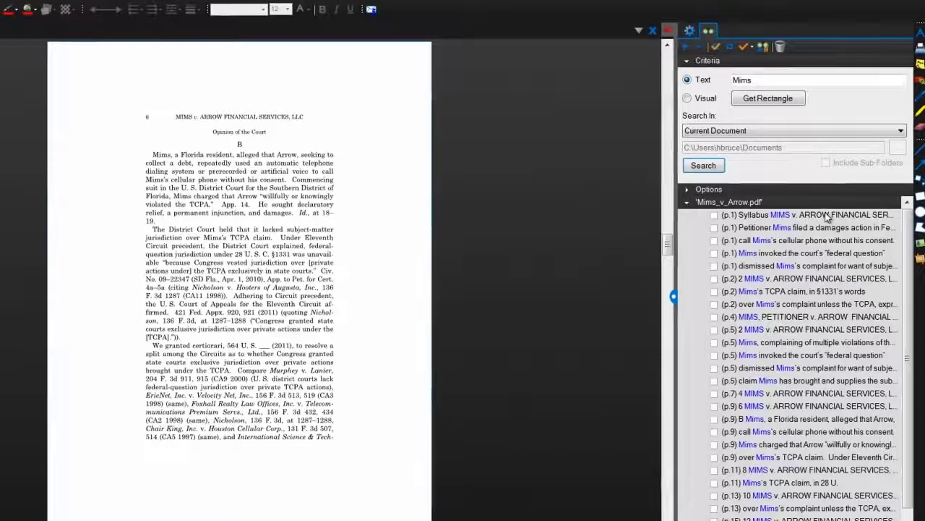
# Preview the first three matches on page 1 and check every search result for the petitioner's surname
pyautogui.click(827, 215)
pyautogui.click(830, 227)
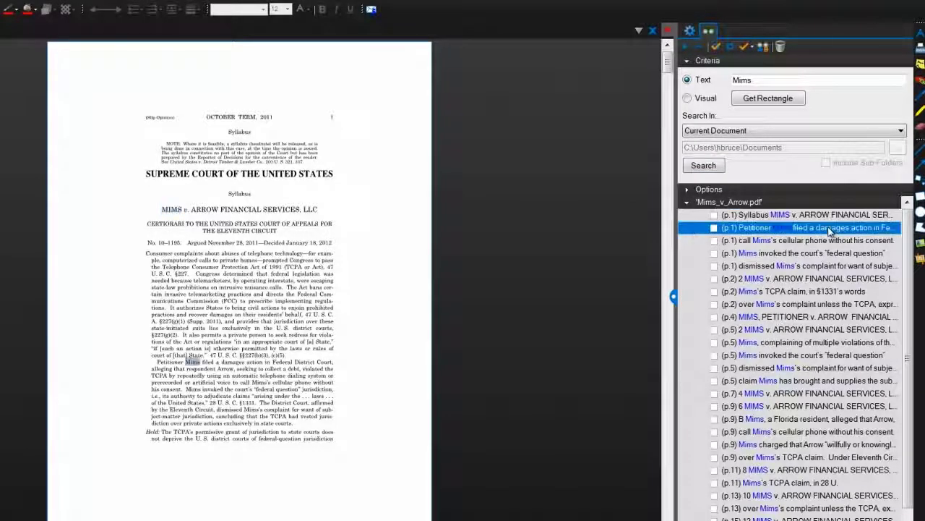
pyautogui.click(830, 241)
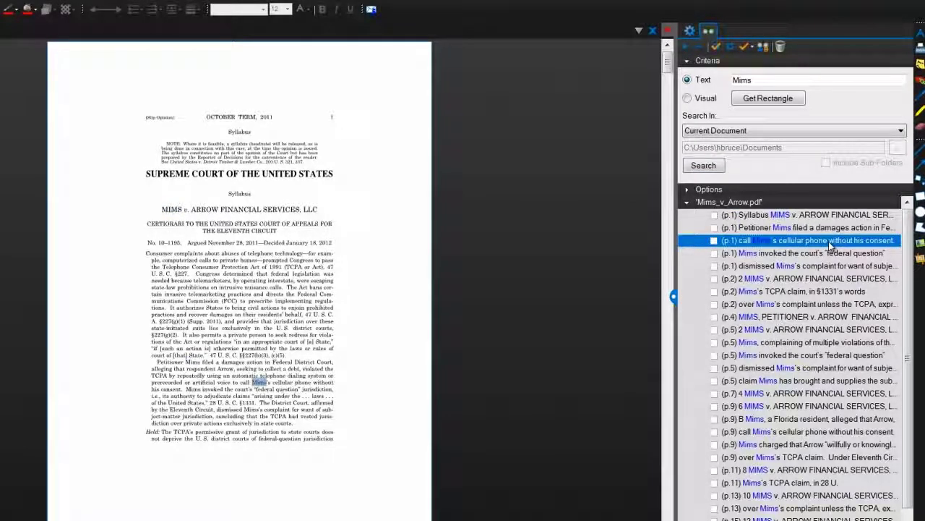
pyautogui.click(714, 215)
pyautogui.click(718, 229)
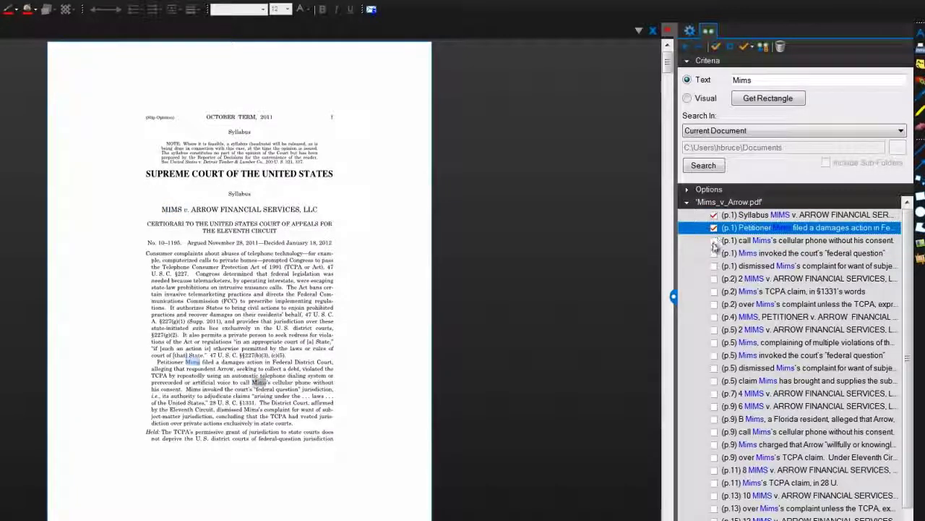
pyautogui.click(714, 241)
pyautogui.click(718, 47)
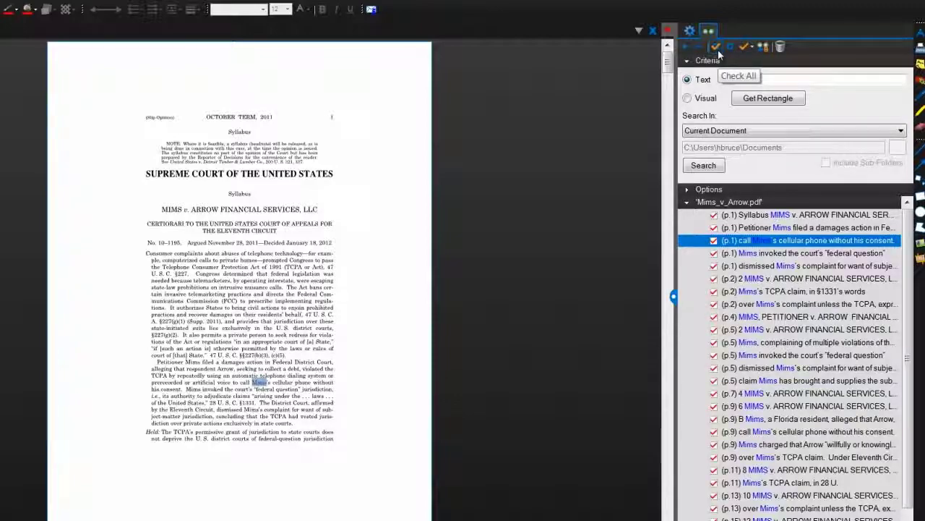
# Mark all checked search results for redaction and decline applying the redactions immediately
pyautogui.click(753, 47)
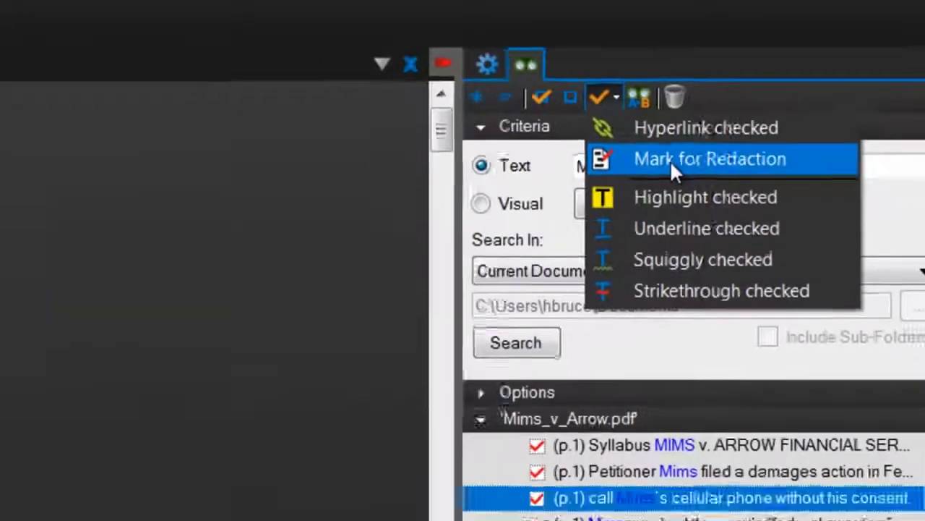
pyautogui.click(563, 192)
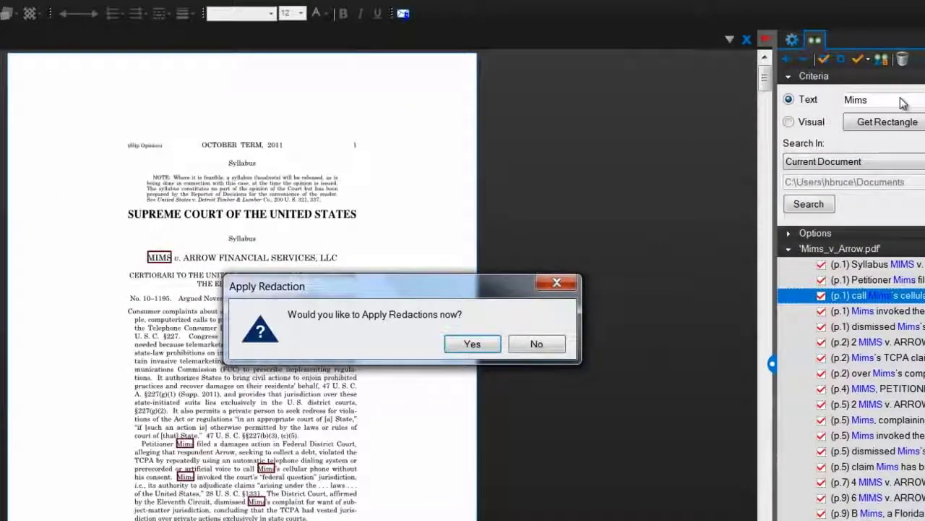
pyautogui.click(551, 344)
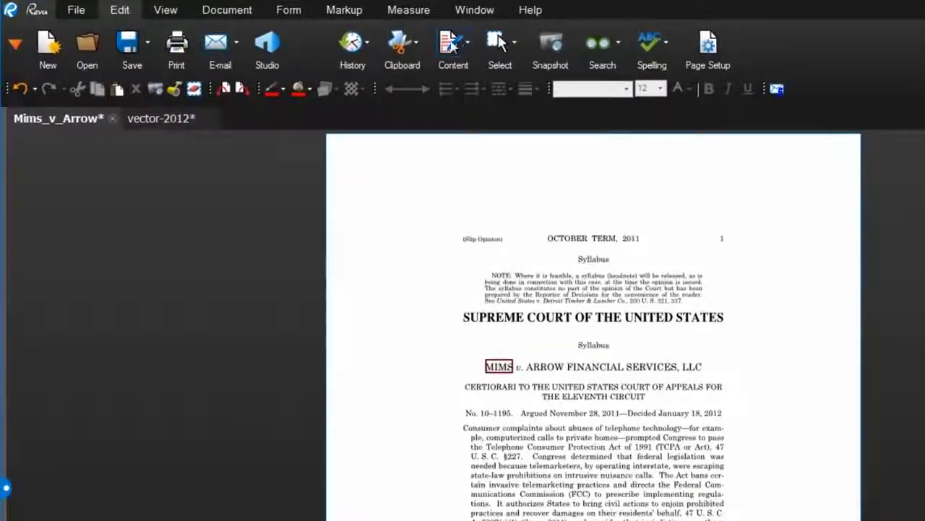
# Apply the marked redactions to all pages (1 - 21) of the court opinion, deleting only form fields that intersect the redaction regions
pyautogui.click(463, 45)
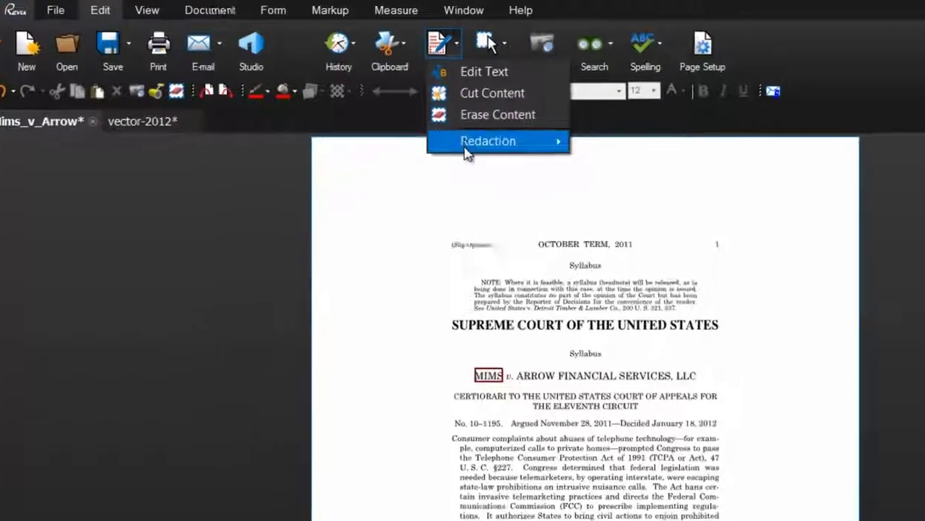
pyautogui.moveTo(477, 141)
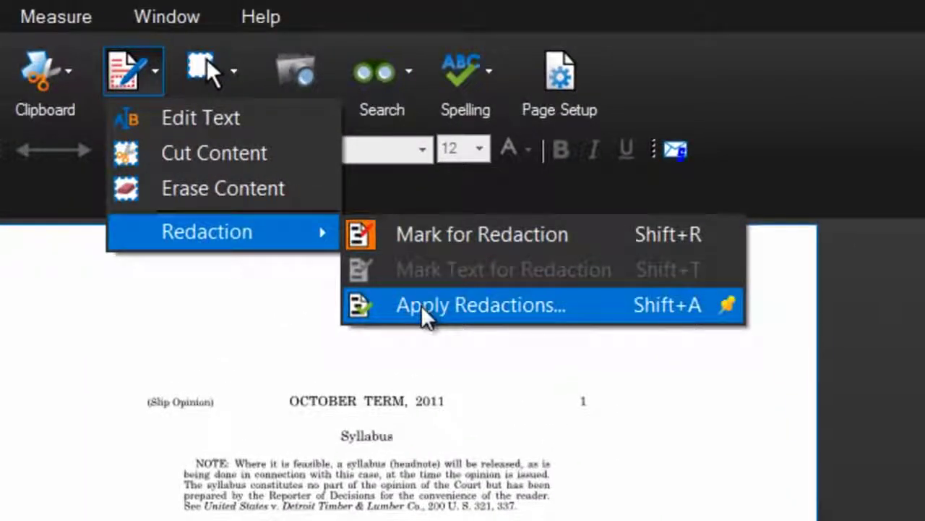
pyautogui.click(421, 304)
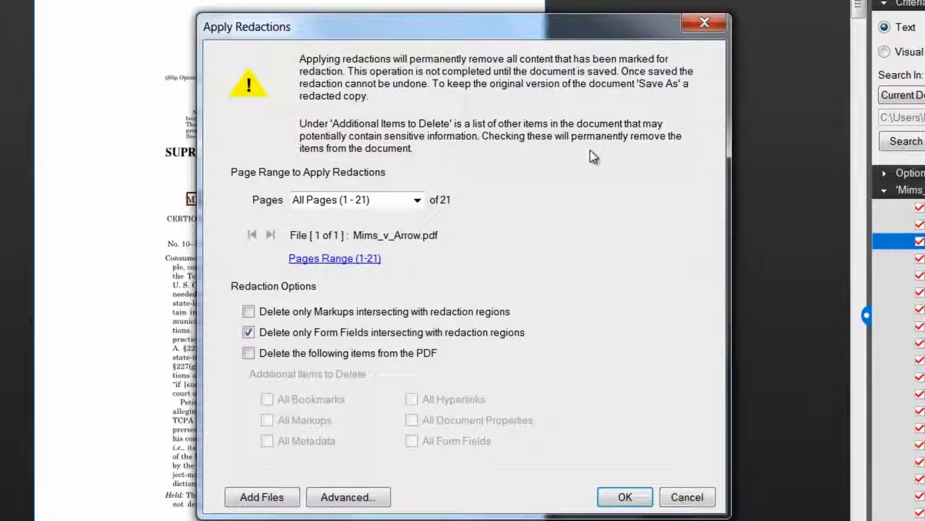
pyautogui.click(416, 202)
pyautogui.click(417, 202)
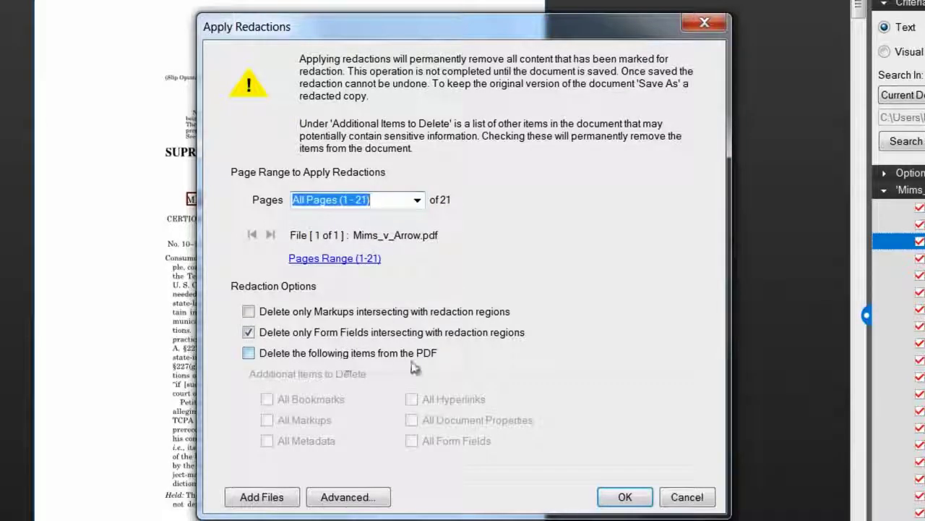
pyautogui.click(613, 496)
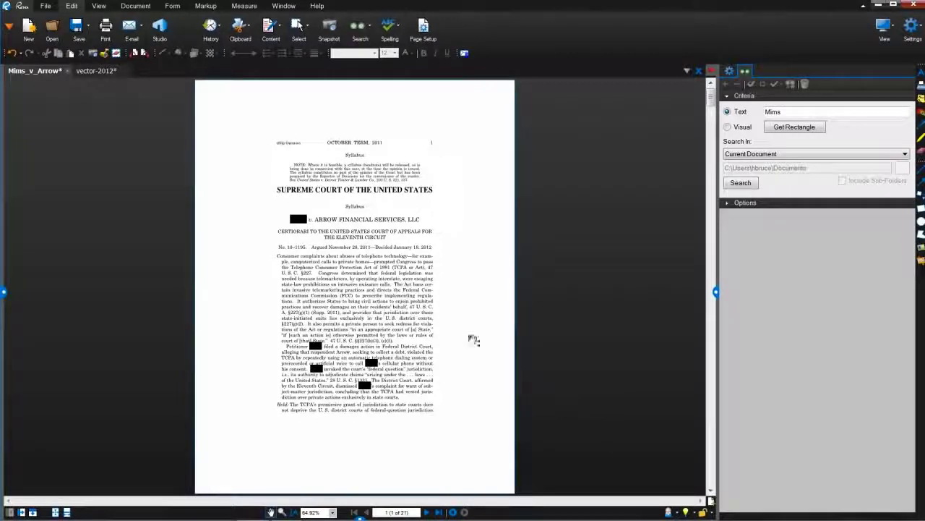
# Save the redacted court opinion as a separate PDF copy, appending "_redacted" to the original file name
pyautogui.click(87, 33)
pyautogui.click(93, 43)
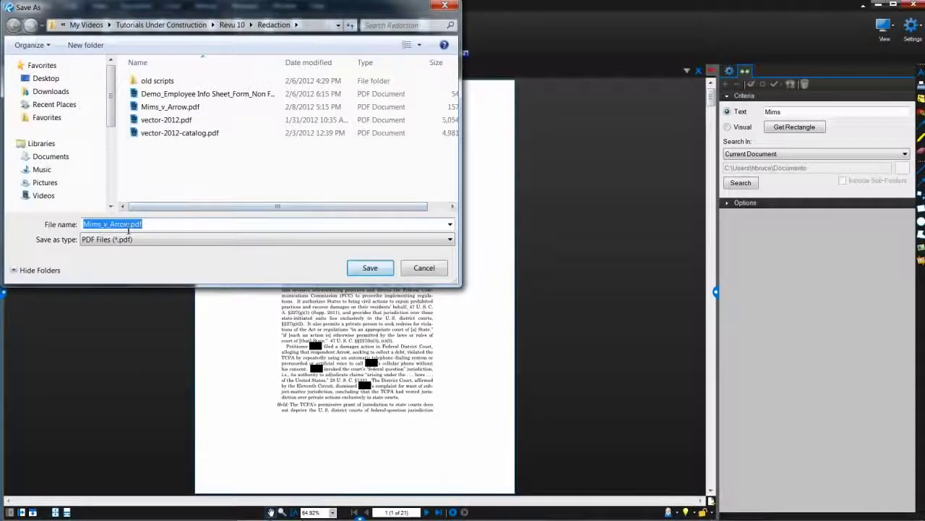
pyautogui.click(126, 224)
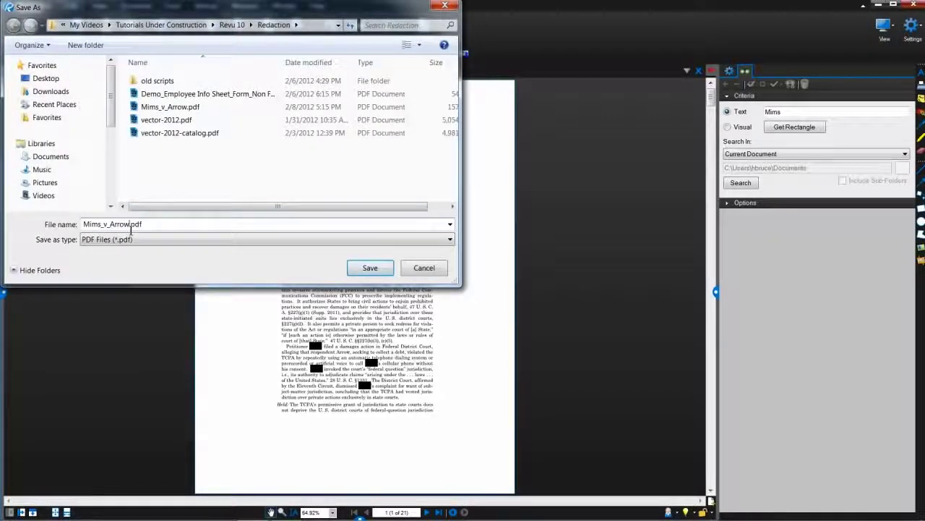
pyautogui.write('_redacted')
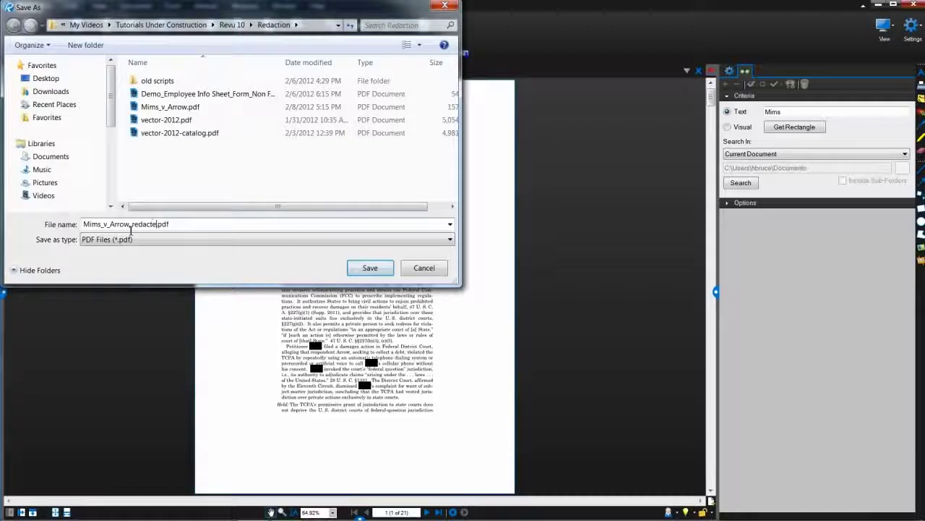
pyautogui.press('Return')
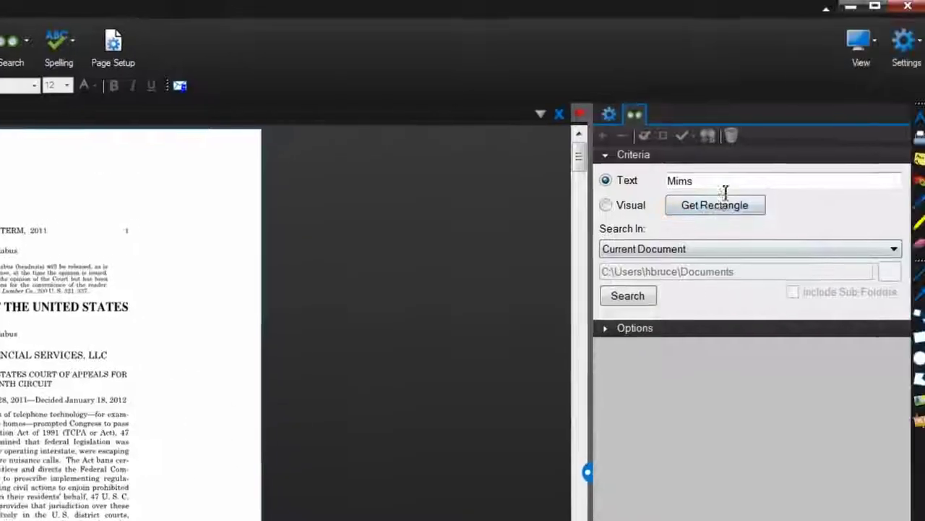
# Search the redacted document again for the petitioner's surname to check for remaining occurrences
pyautogui.doubleClick(723, 180)
pyautogui.click(642, 297)
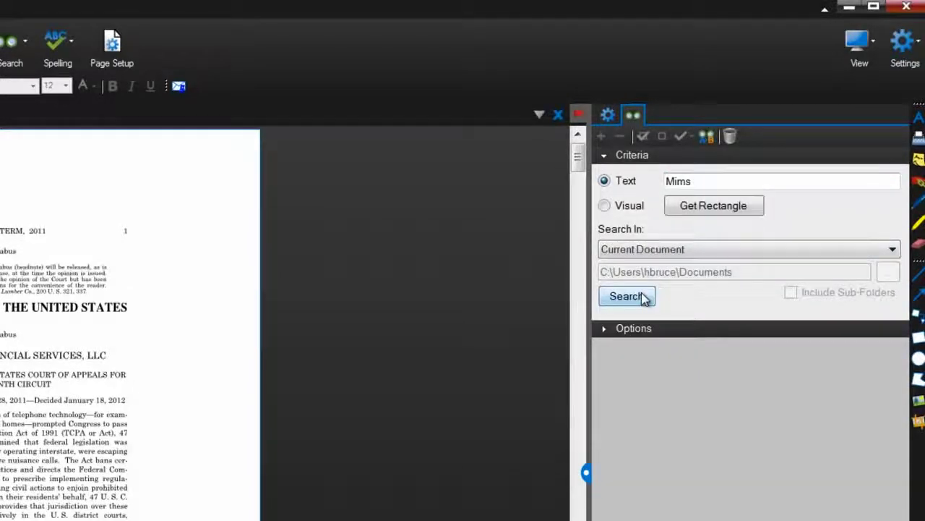